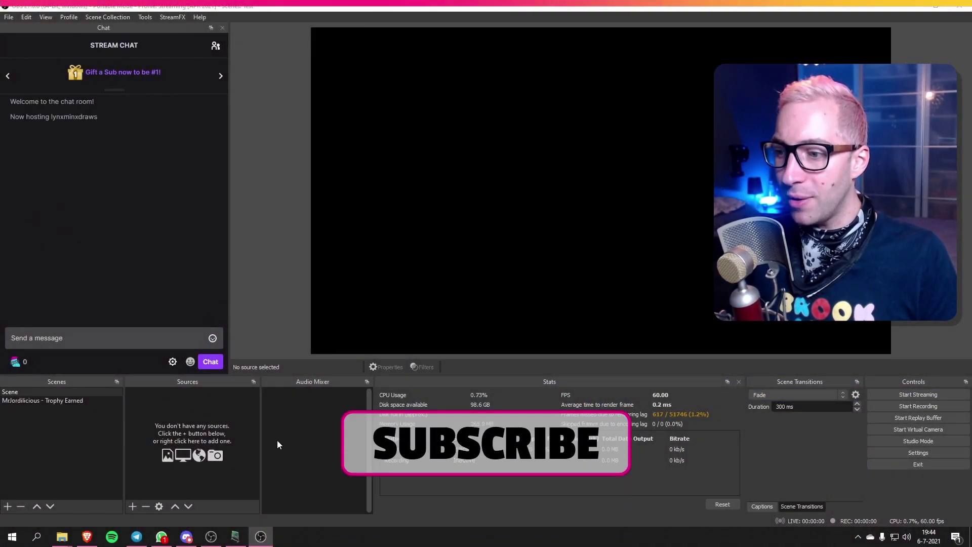
# Step: Browse to _LIORANBOARD > LioranBoard Receiver(PC) > Ext > MrJordilicious Current Game in File Explorer
pyautogui.click(235, 541)
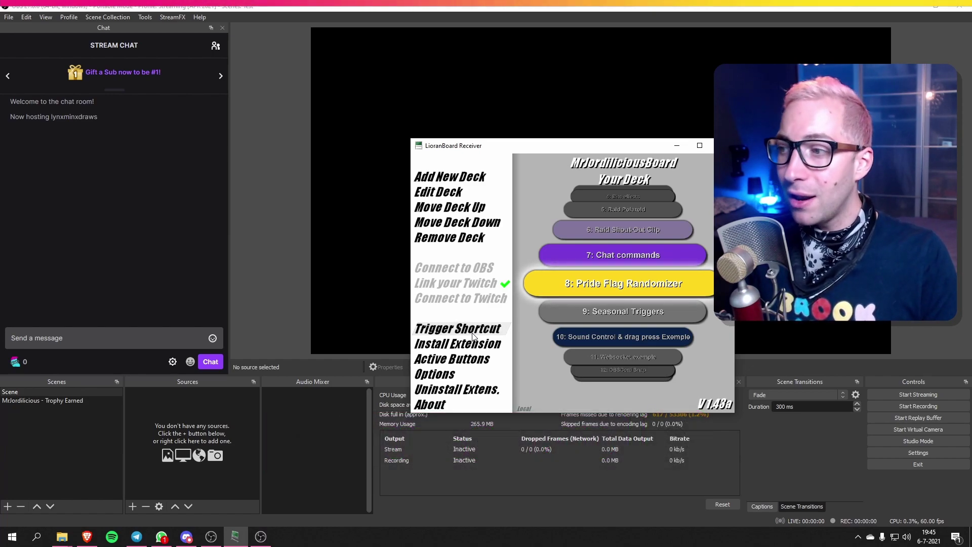
pyautogui.click(62, 537)
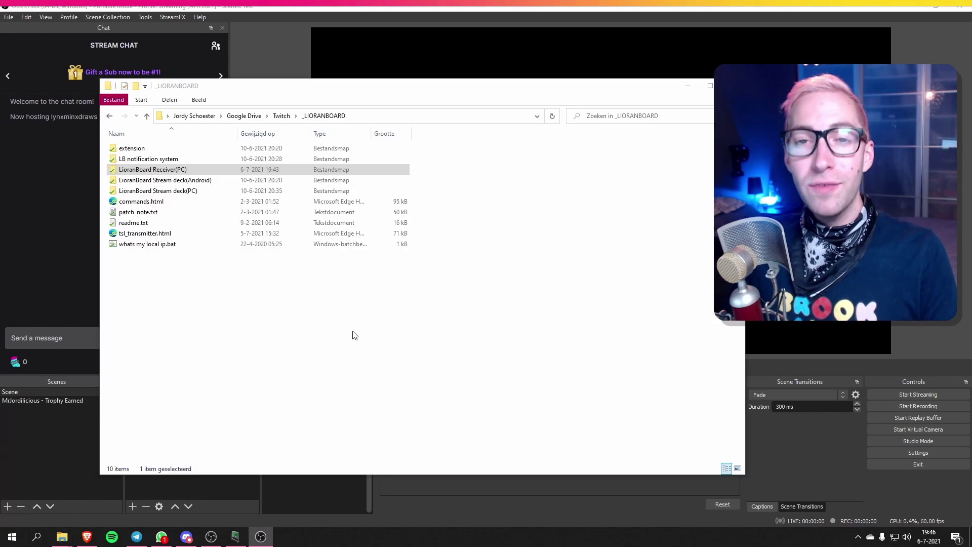
pyautogui.click(179, 170)
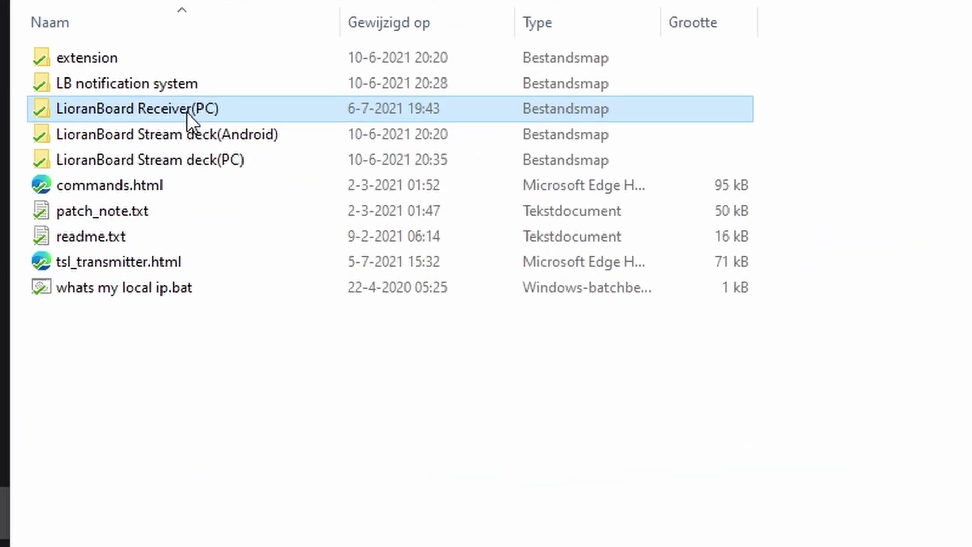
pyautogui.doubleClick(187, 111)
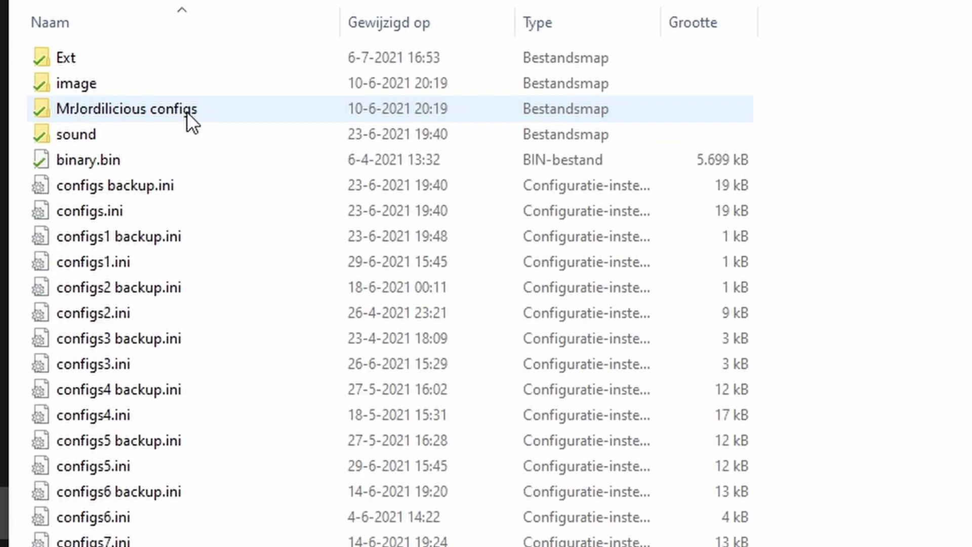
pyautogui.doubleClick(86, 56)
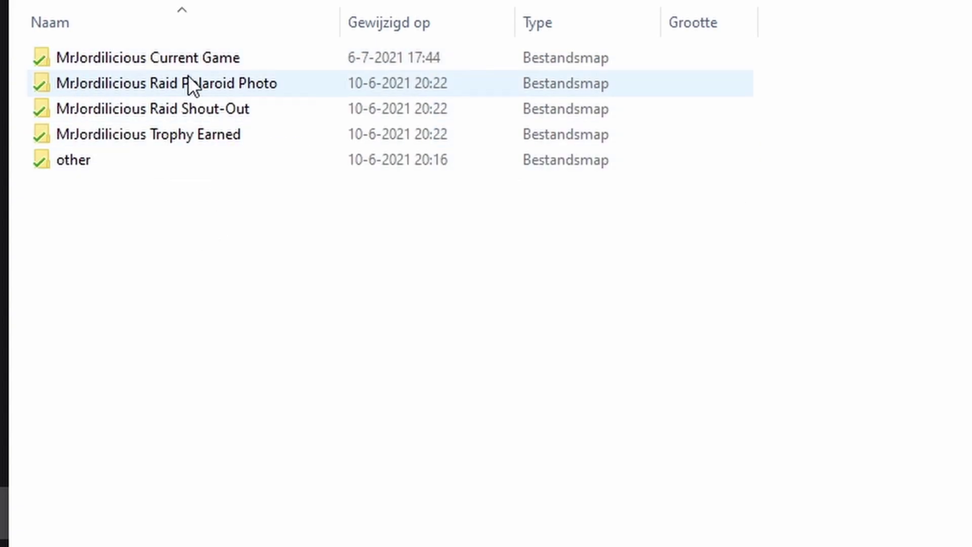
pyautogui.doubleClick(235, 59)
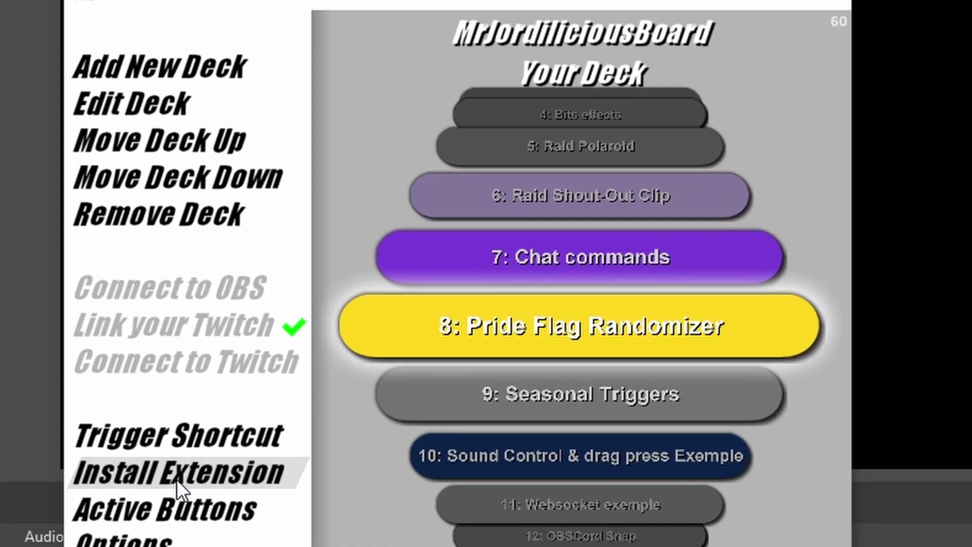
# Step: Install MrJordilicious Current Game Installer.lbe in LioranBoard Receiver, adding the '16: Current game' deck
pyautogui.click(177, 480)
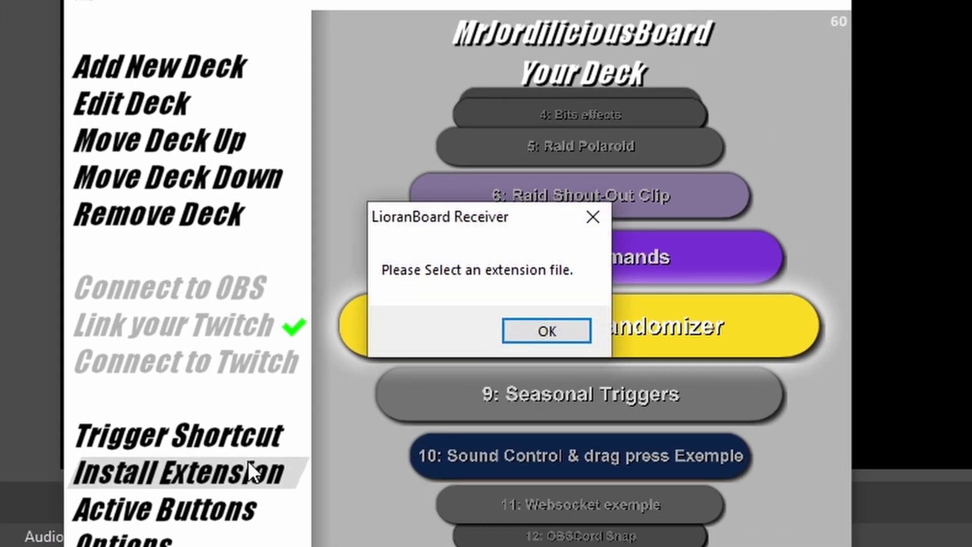
pyautogui.click(555, 332)
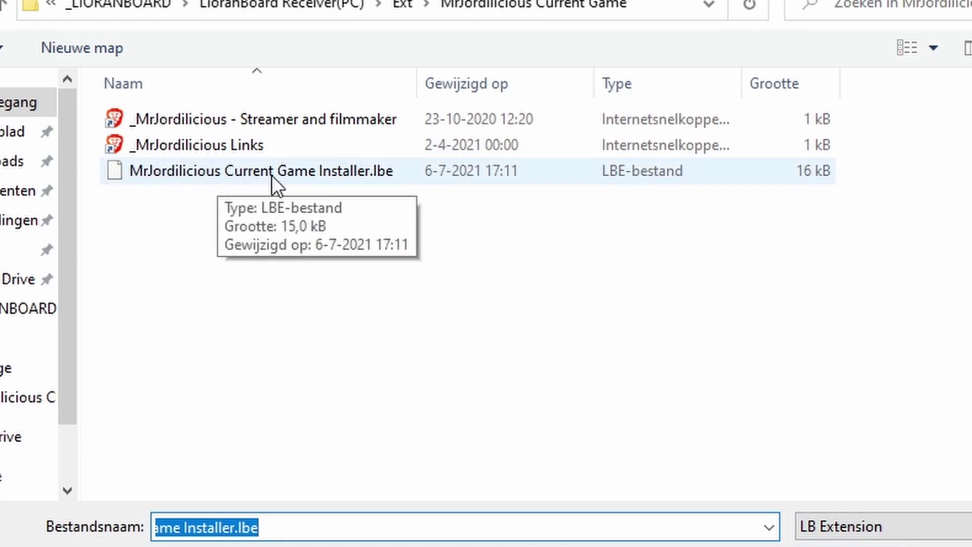
pyautogui.click(368, 178)
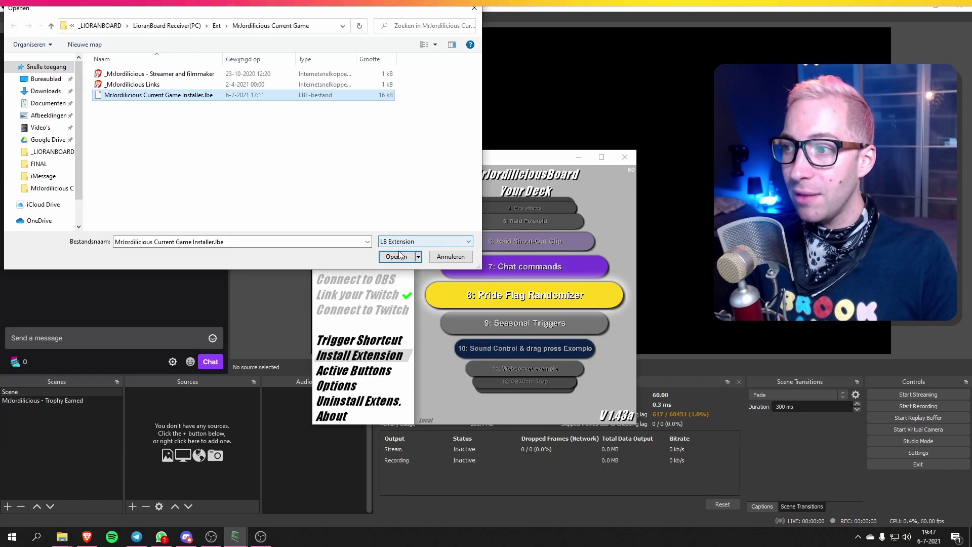
pyautogui.click(396, 258)
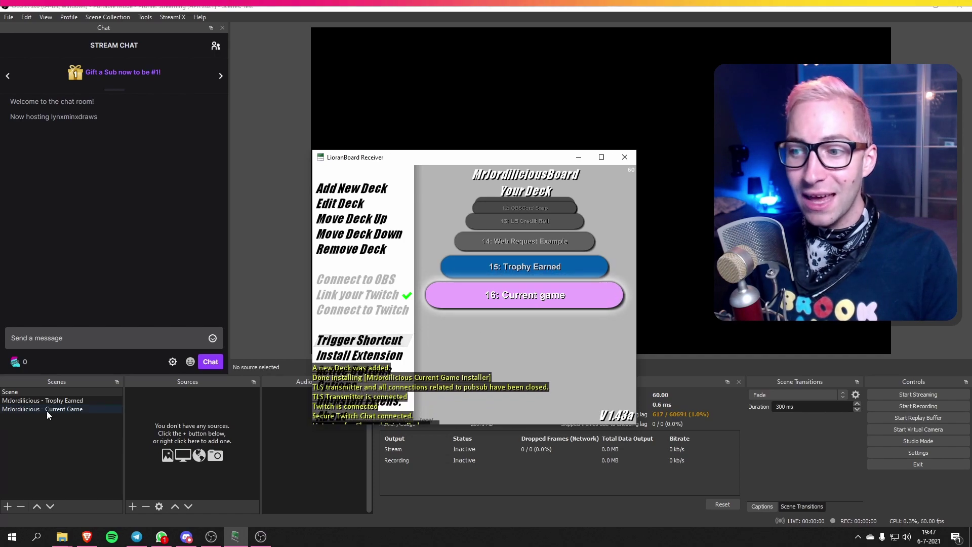
pyautogui.click(81, 409)
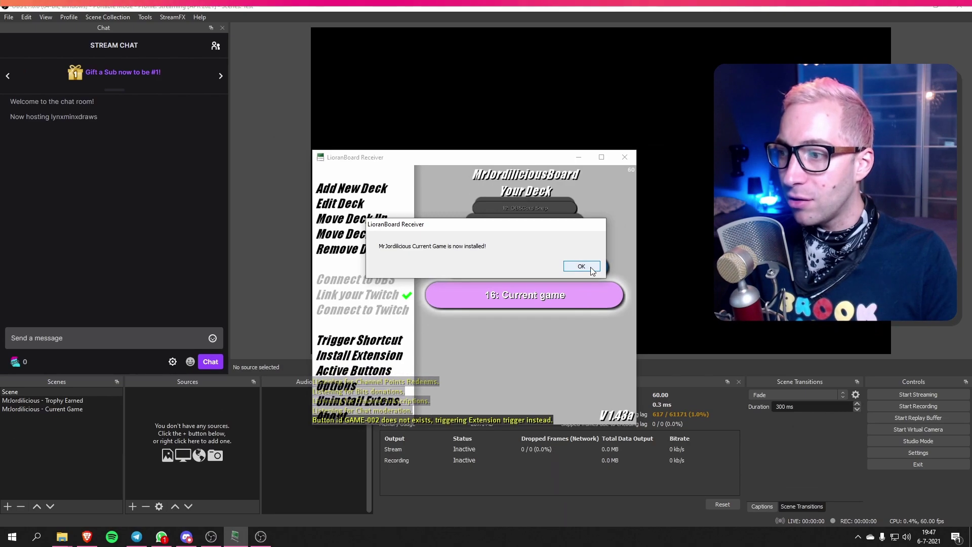
pyautogui.click(591, 269)
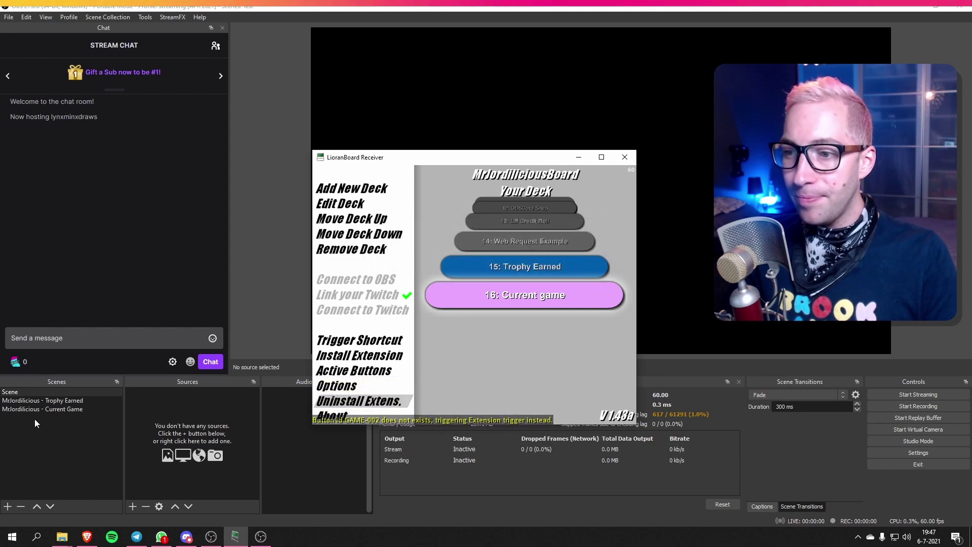
# Step: Switch OBS to the MrJordilicious - Current Game scene showing 'NOW PLAYING Red Dead Redemption 2'
pyautogui.click(58, 408)
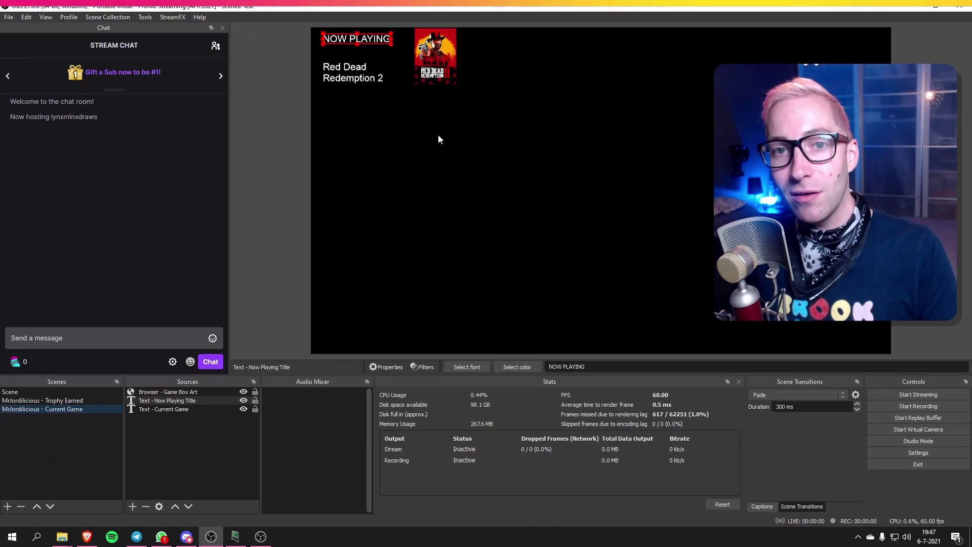
pyautogui.click(427, 156)
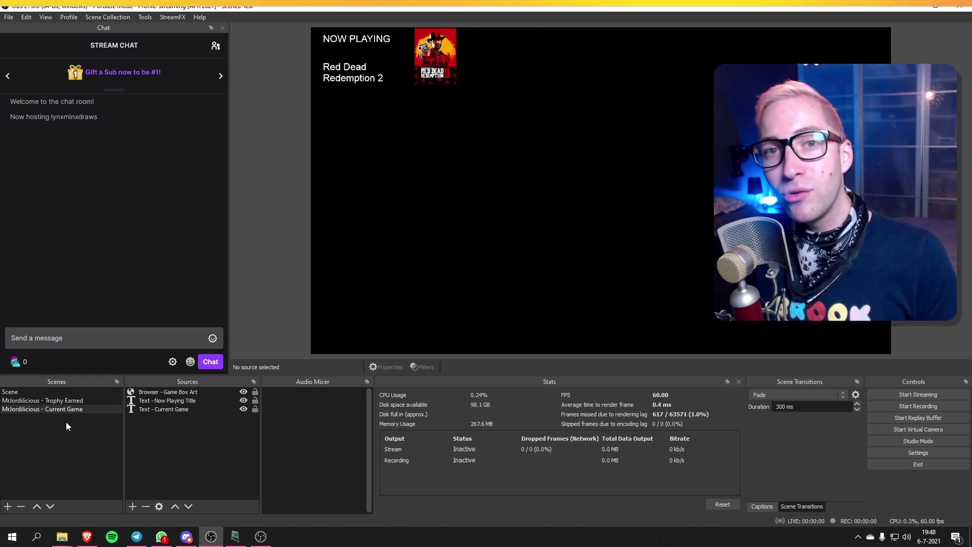
pyautogui.hotkey('alt', 'Tab')
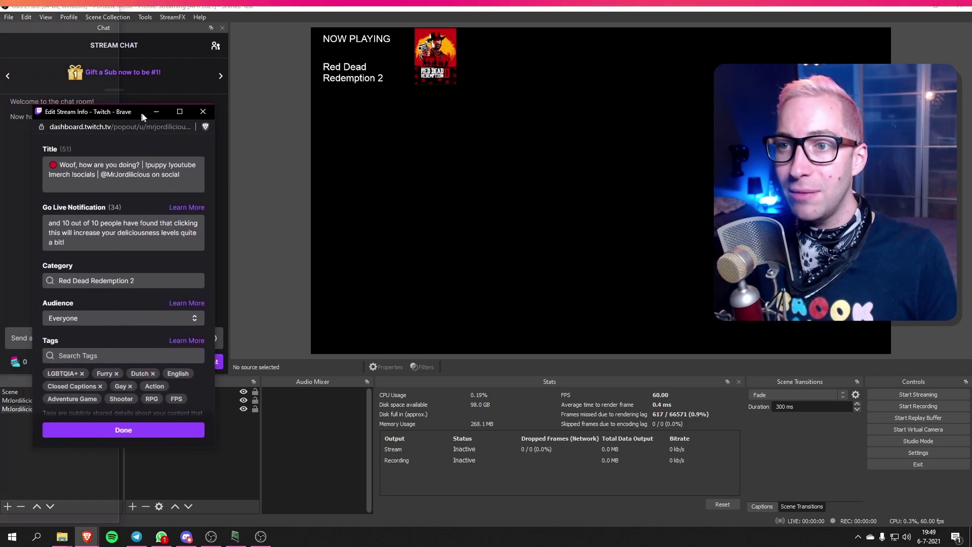
# Step: Replace the Twitch category Red Dead Redemption 2 with Just Chatting and save the stream info
pyautogui.moveTo(181, 112); pyautogui.dragTo(135, 50)
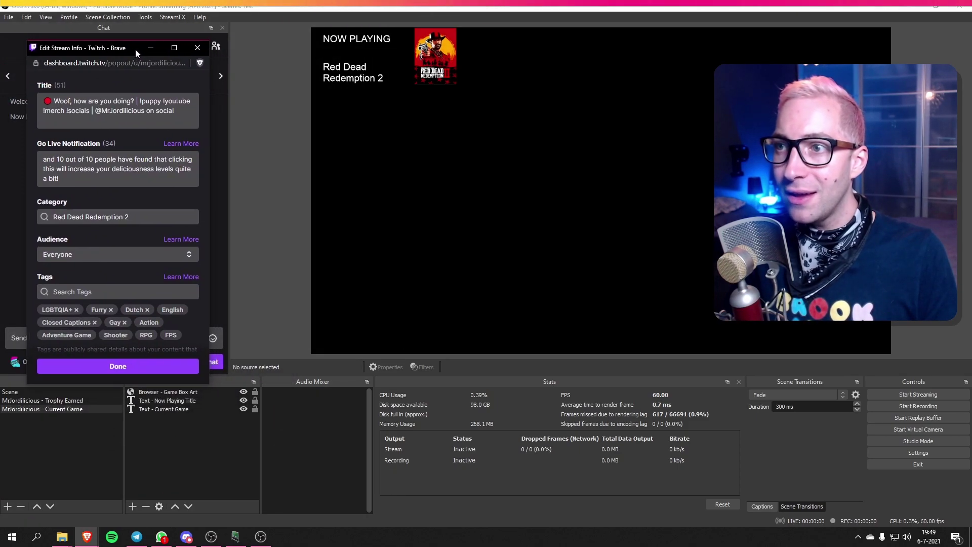
pyautogui.moveTo(128, 218); pyautogui.dragTo(30, 209)
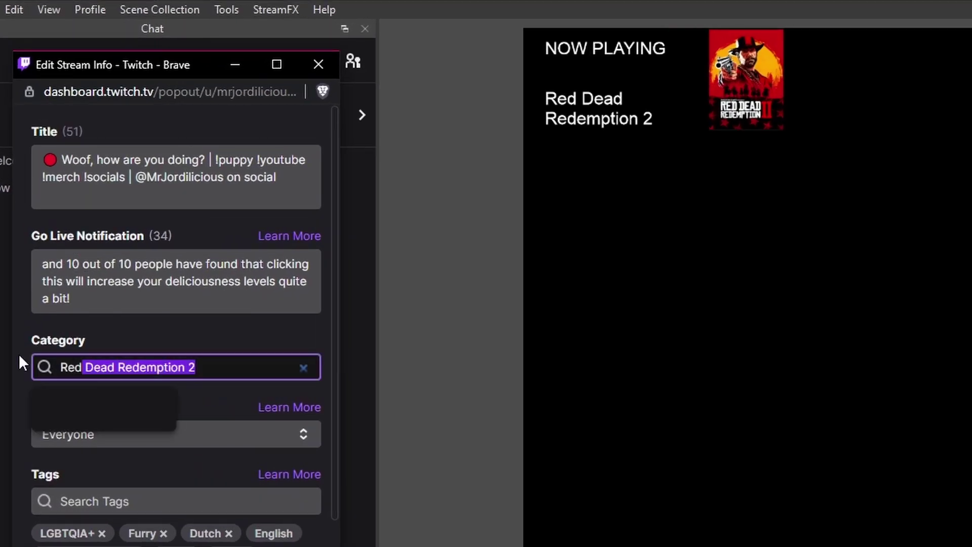
pyautogui.moveTo(19, 356); pyautogui.dragTo(5, 355)
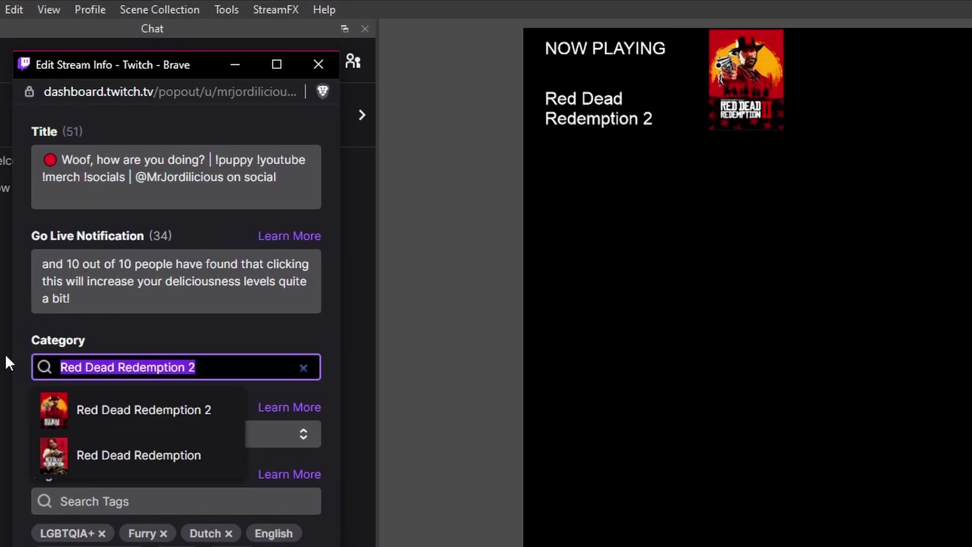
pyautogui.write('Just Chatting')
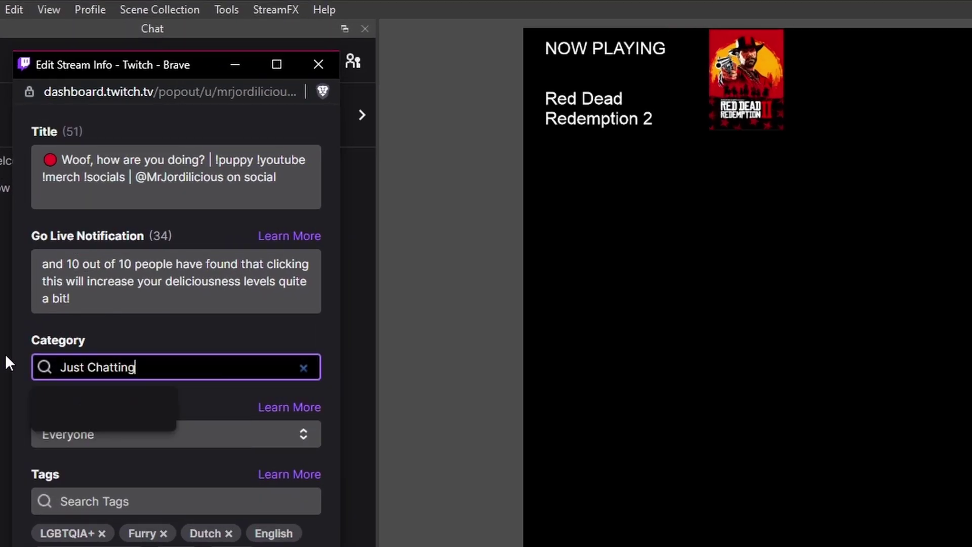
pyautogui.click(83, 417)
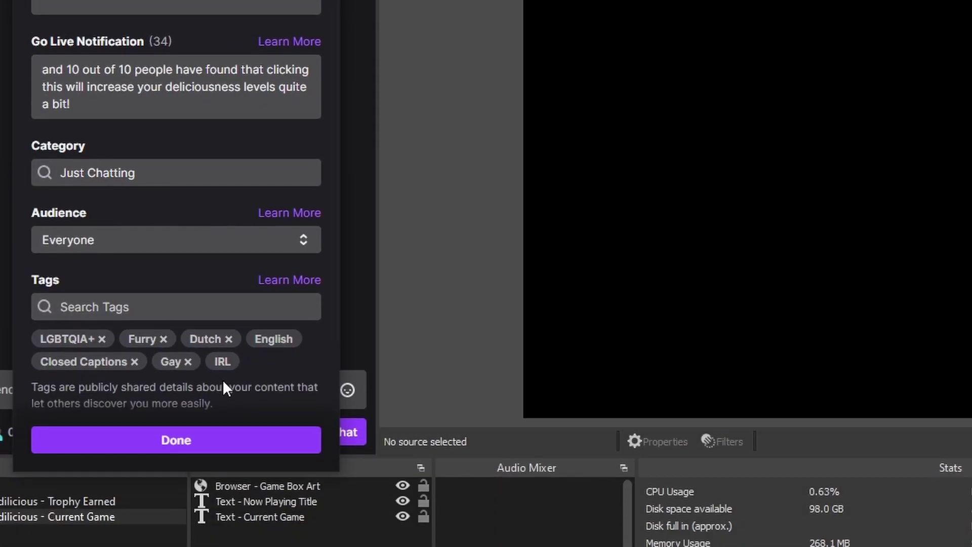
pyautogui.click(184, 445)
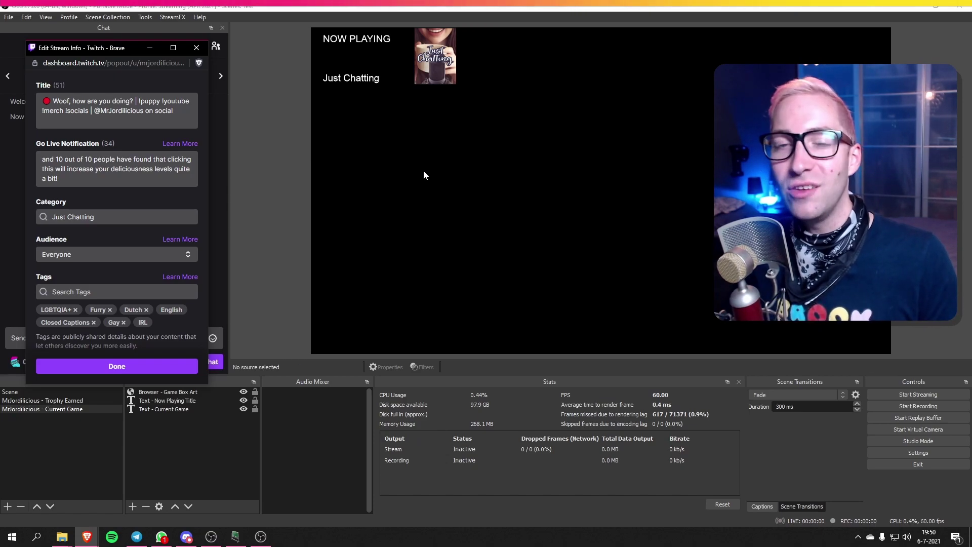
pyautogui.click(424, 176)
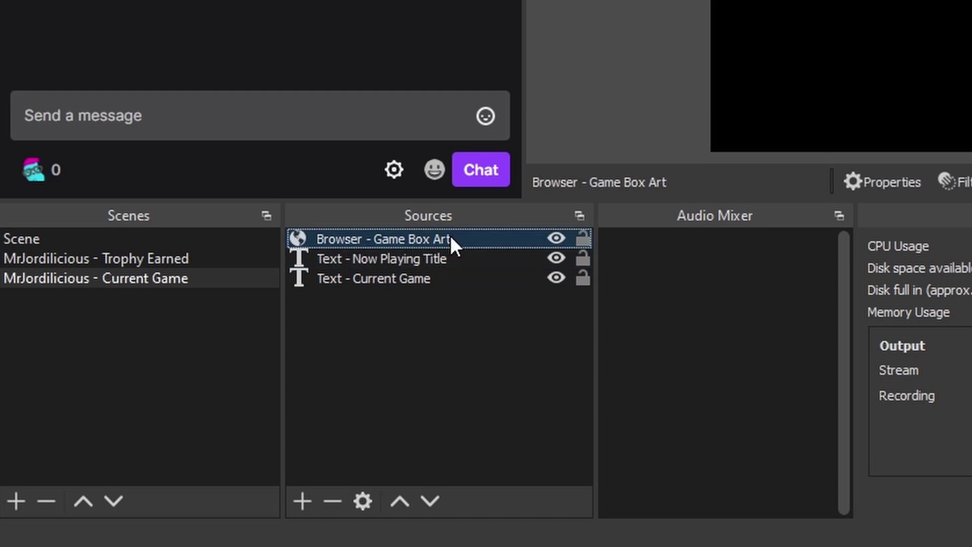
# Step: Enlarge the Browser - Game Box Art source slightly by dragging its corner handle
pyautogui.click(363, 261)
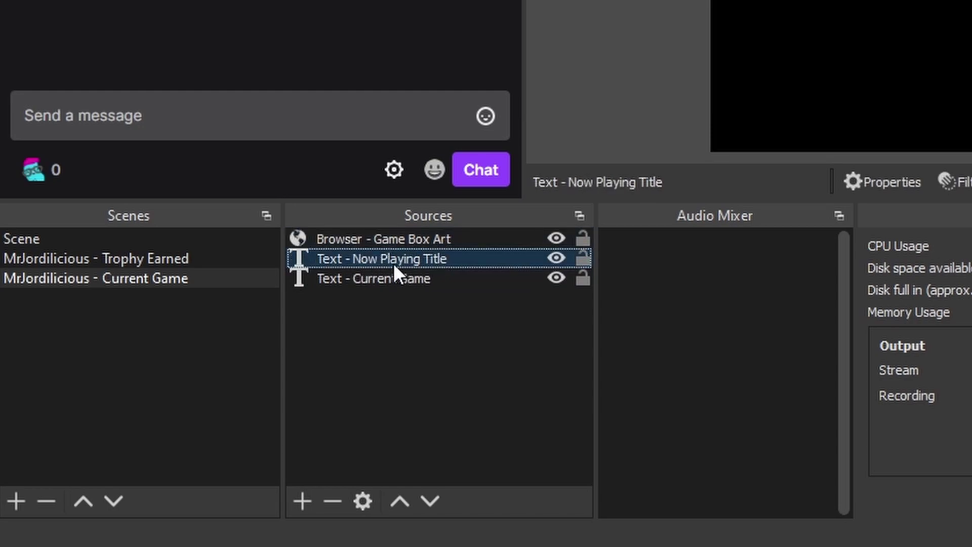
pyautogui.click(361, 279)
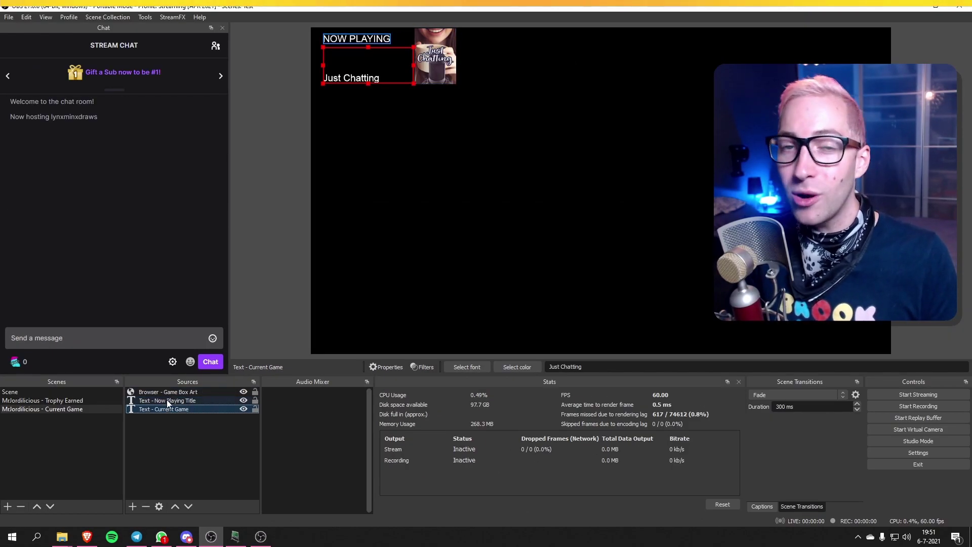
pyautogui.click(167, 392)
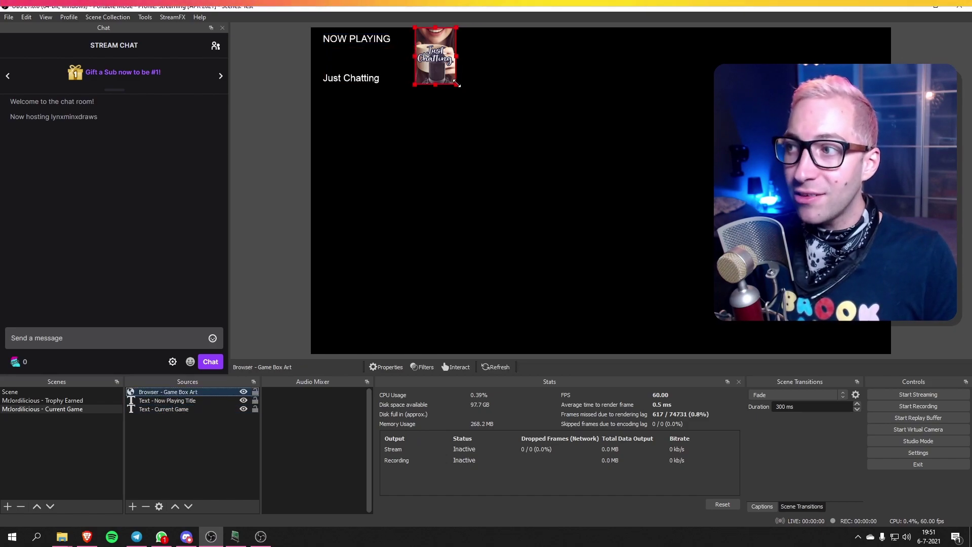
pyautogui.moveTo(456, 84); pyautogui.dragTo(461, 47)
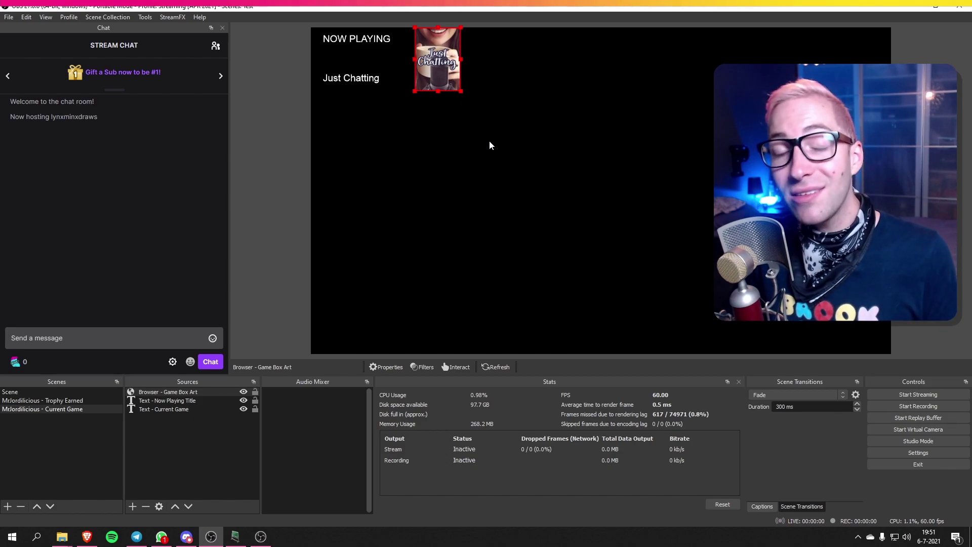
pyautogui.click(194, 400)
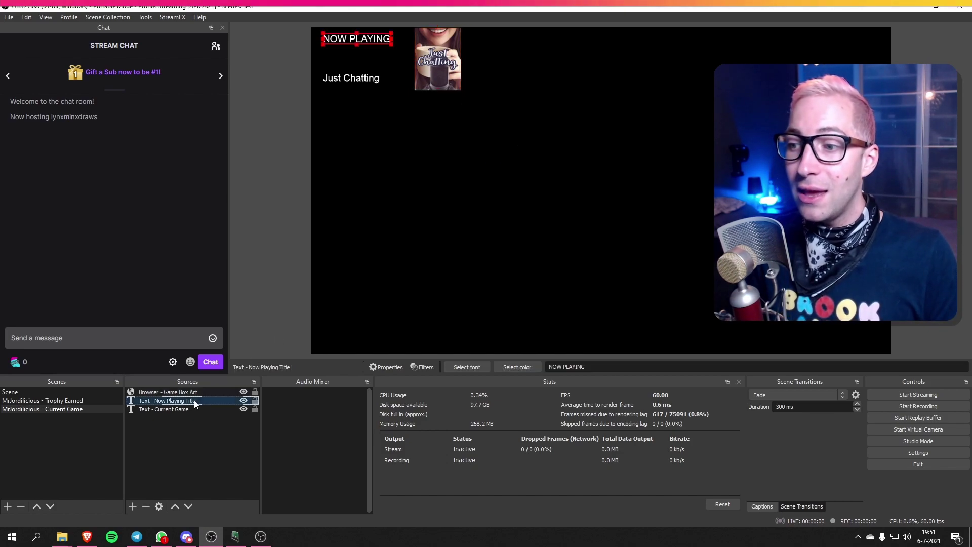
pyautogui.click(353, 40)
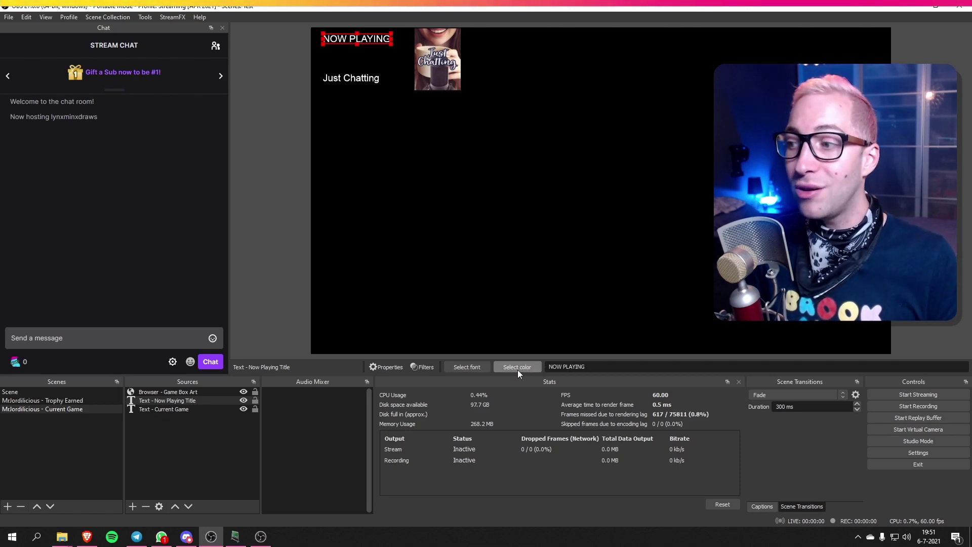
# Step: Try prefixing the Current Game text with 'Now Playing:', then revert it to Just Chatting
pyautogui.click(197, 409)
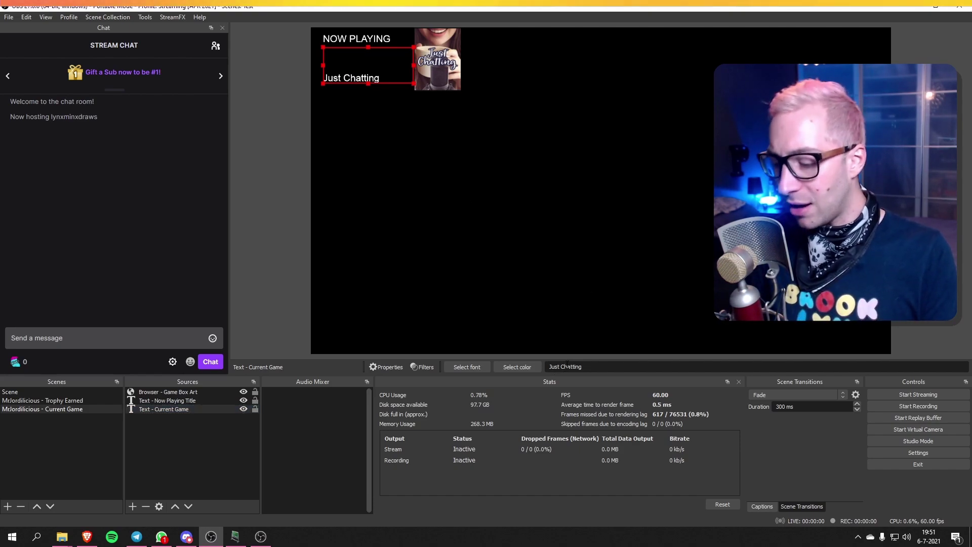
pyautogui.write('Now Playing')
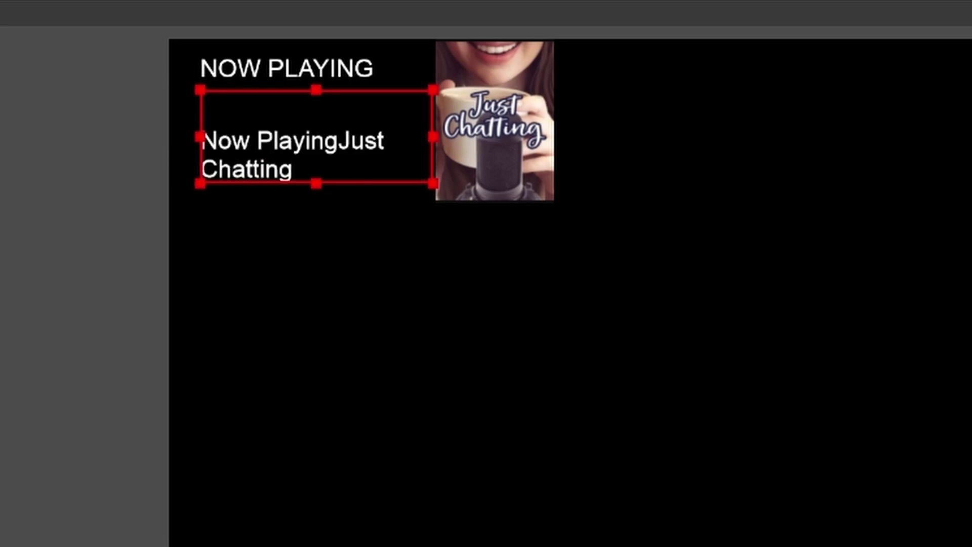
pyautogui.write(':')
pyautogui.hotkey('shift', 'Home')
pyautogui.press('BackSpace')
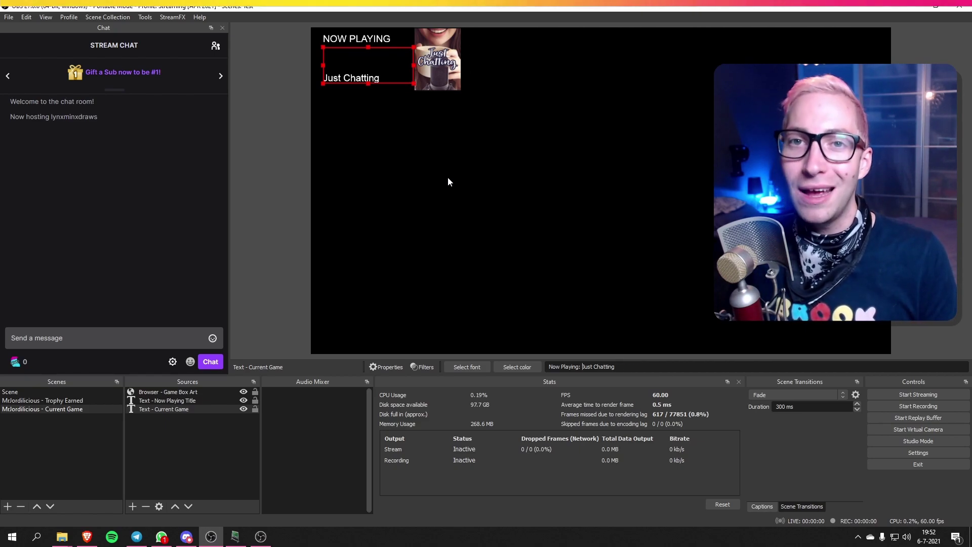
# Step: Deselect the OBS source and scroll the Ko-fi page down to the membership cards
pyautogui.click(198, 451)
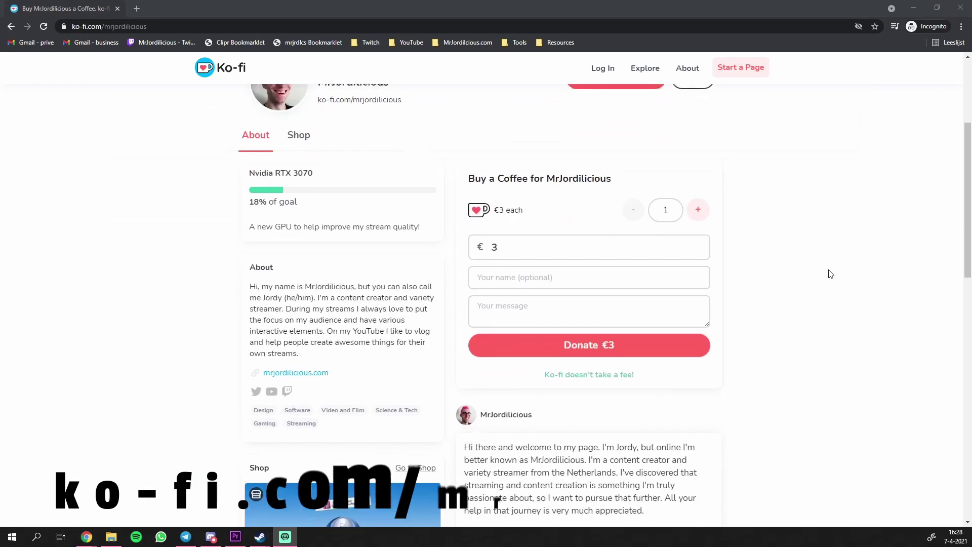
pyautogui.scroll(-4, 827, 271)
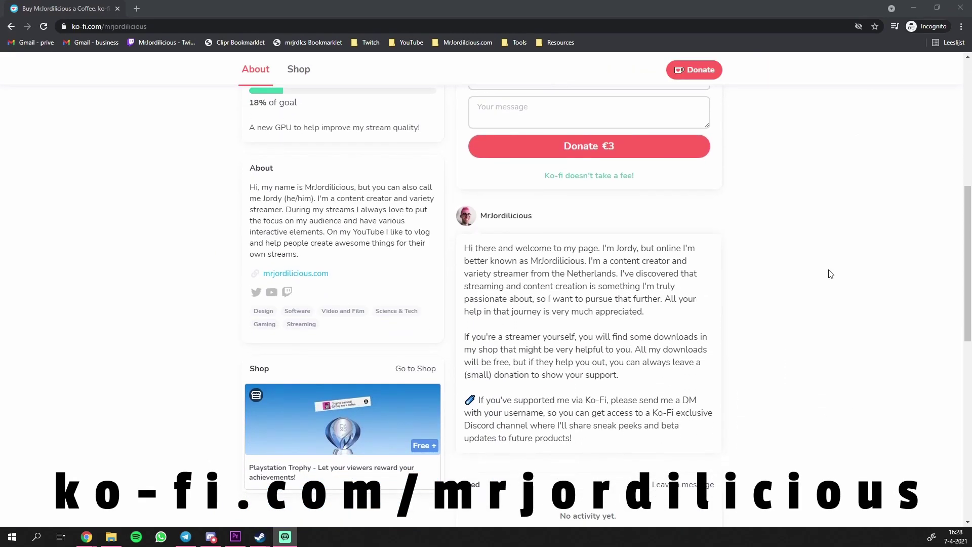
pyautogui.scroll(-6, 831, 274)
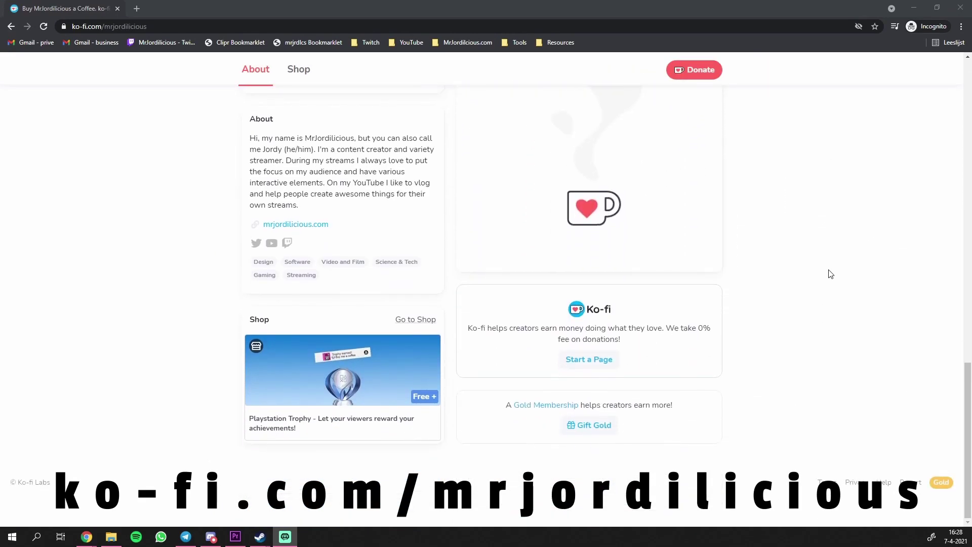